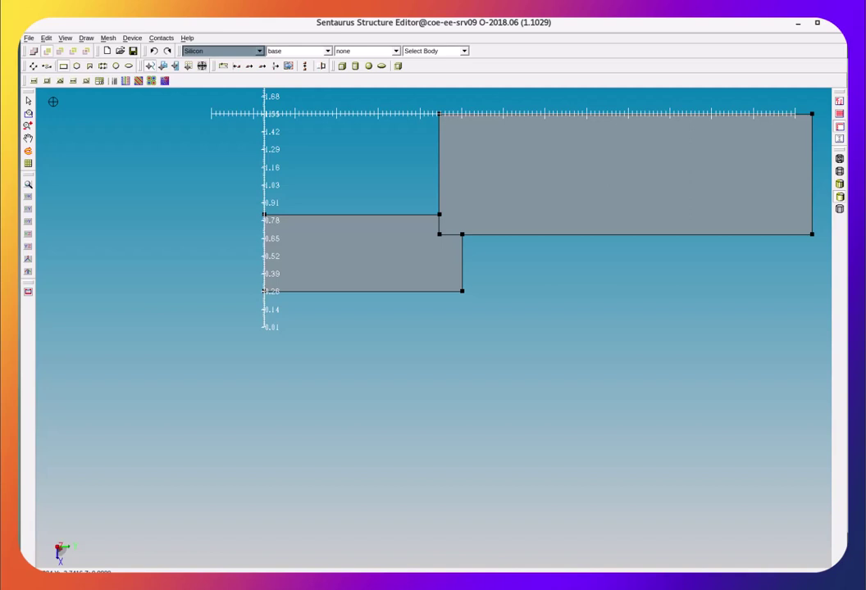
Restore the Scheme Commands console from the toolbar context menu to show the region_2 rectangle command.
click(49, 39)
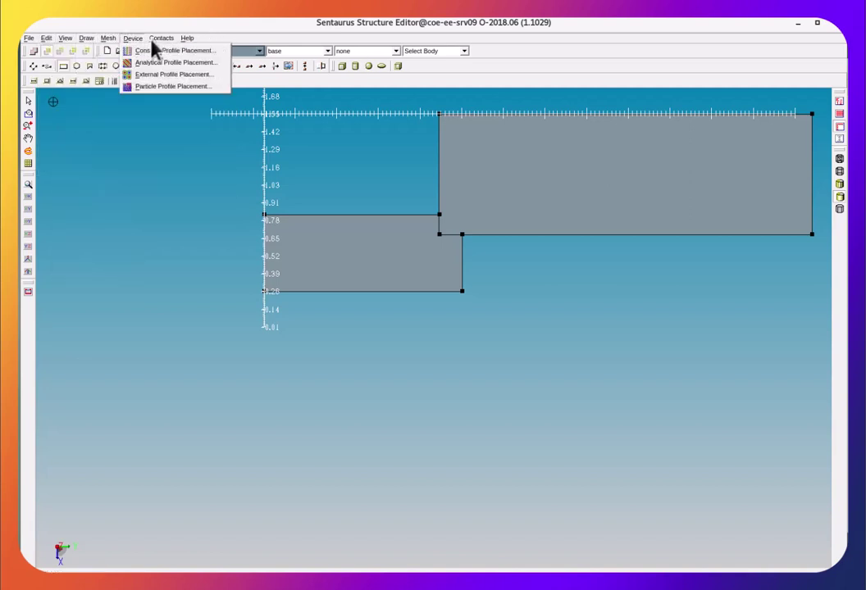
click(508, 66)
right_click(509, 65)
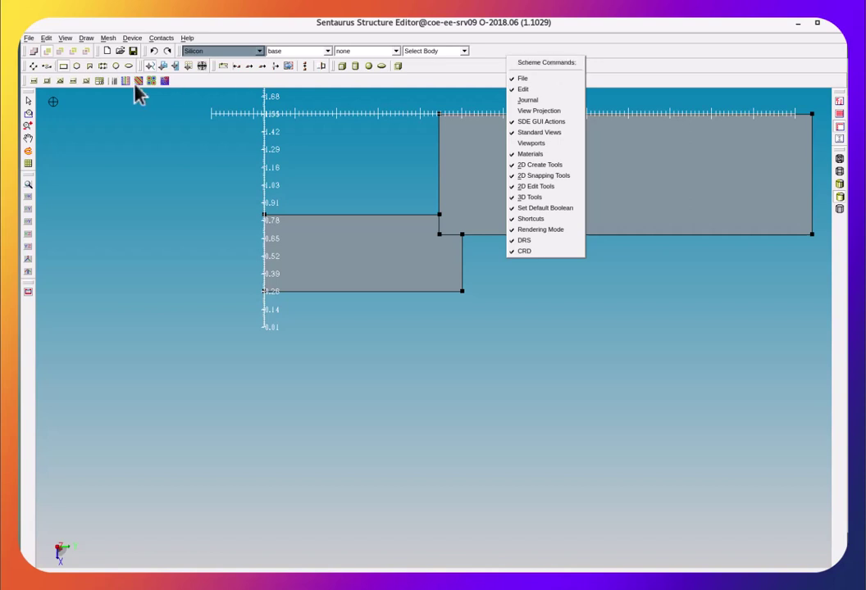
click(563, 63)
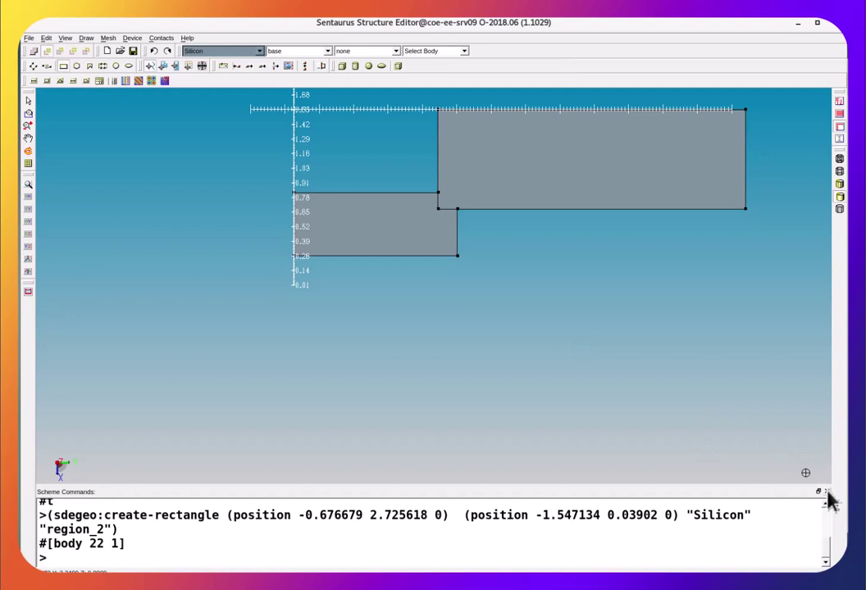
click(826, 492)
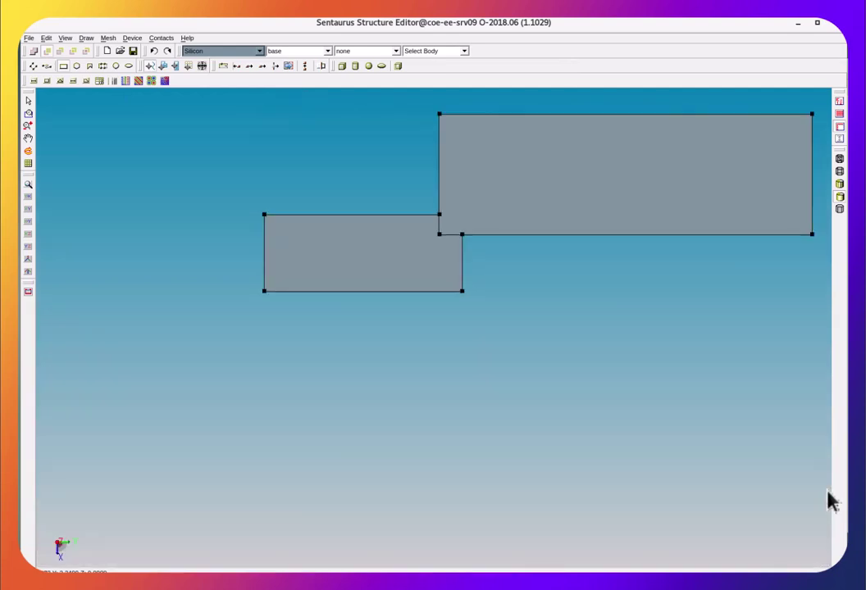
right_click(511, 54)
click(529, 61)
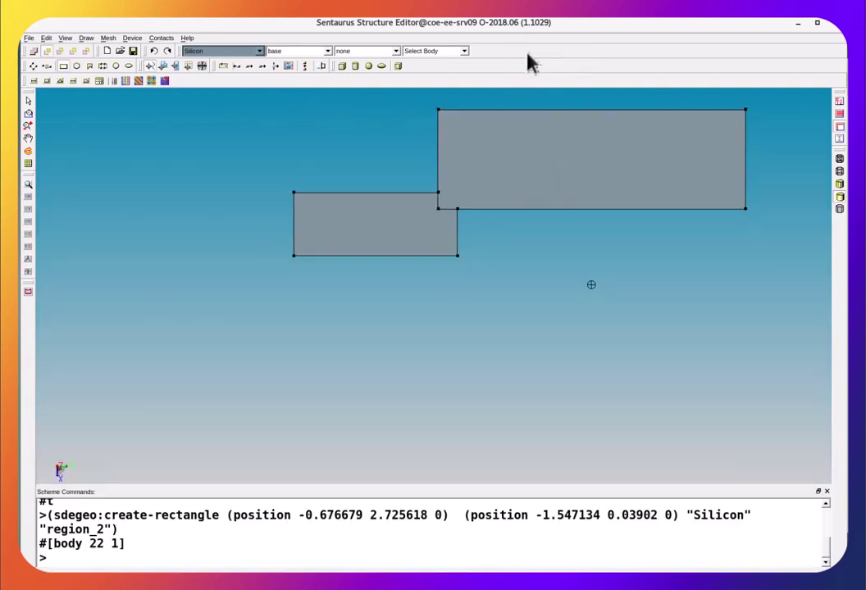
right_click(529, 58)
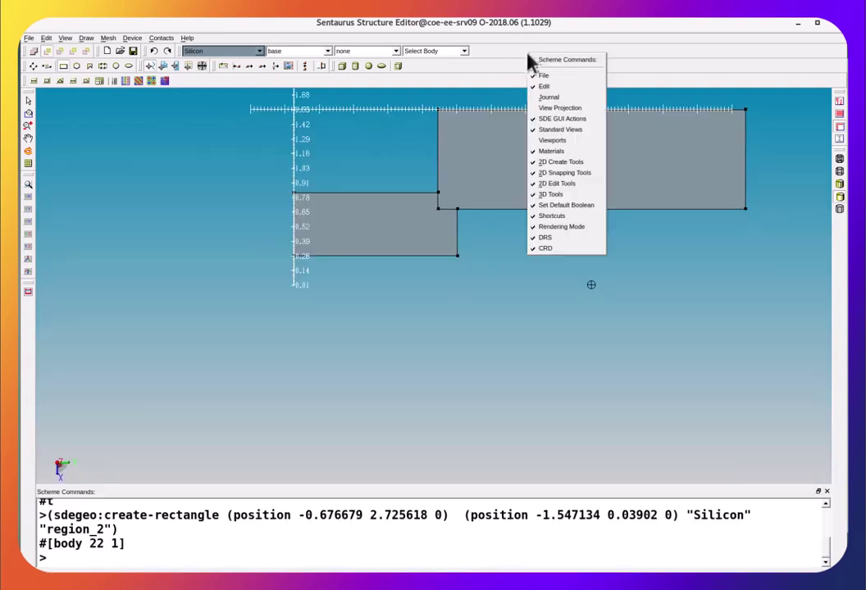
click(576, 164)
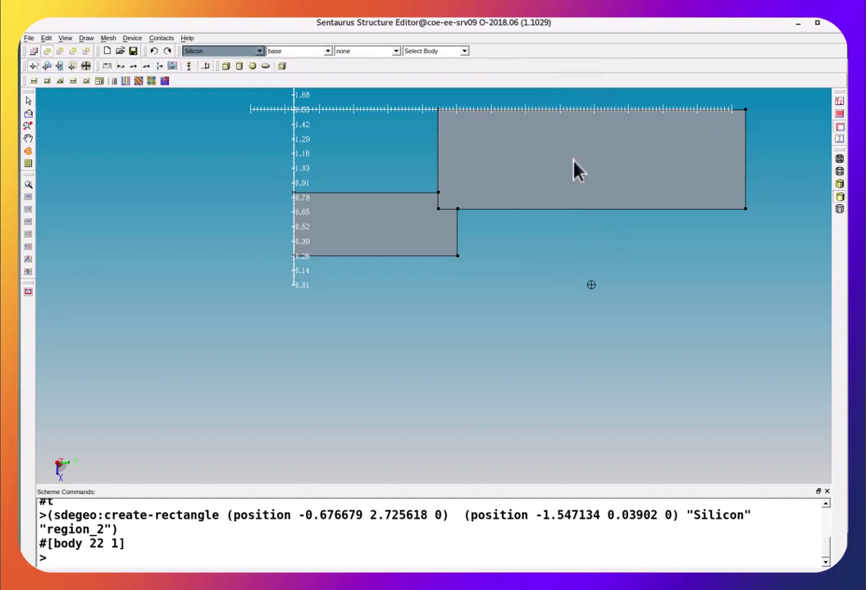
right_click(332, 71)
click(390, 179)
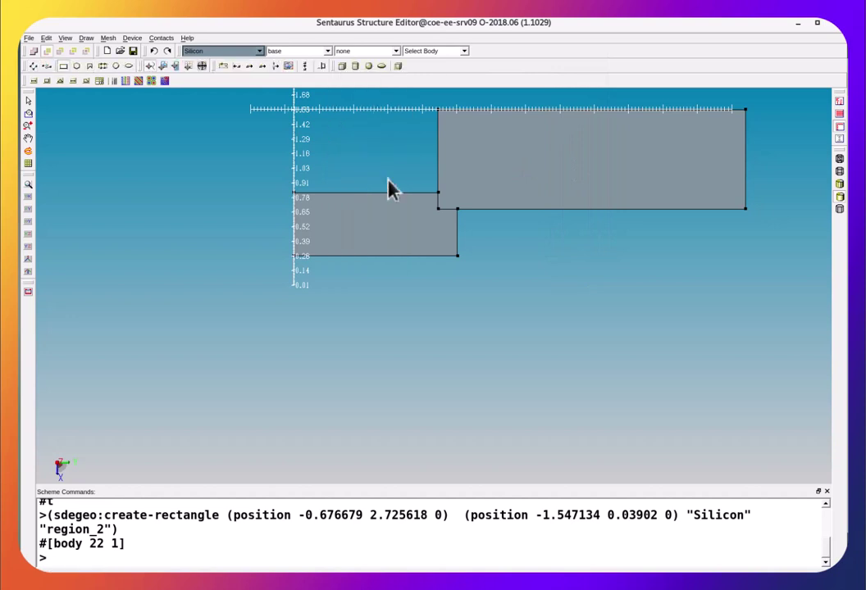